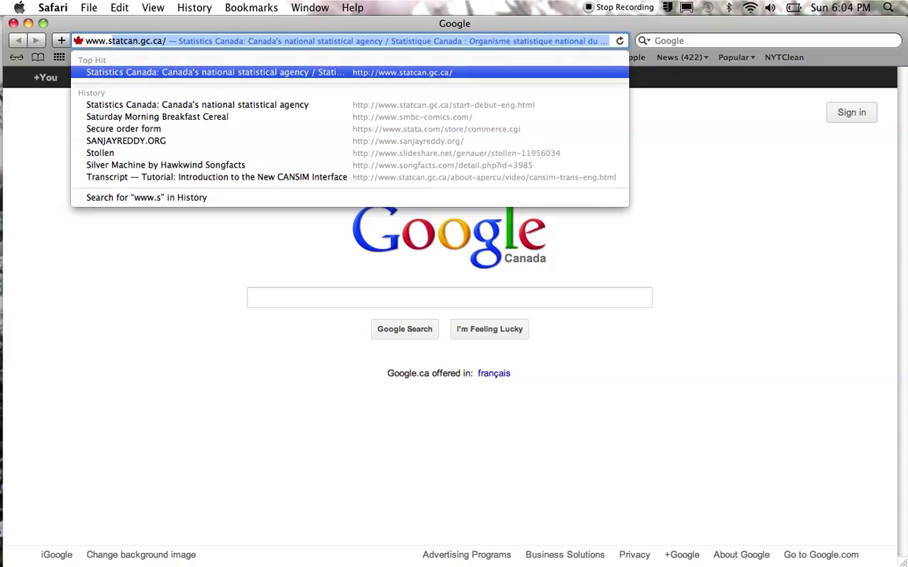
key(Return)
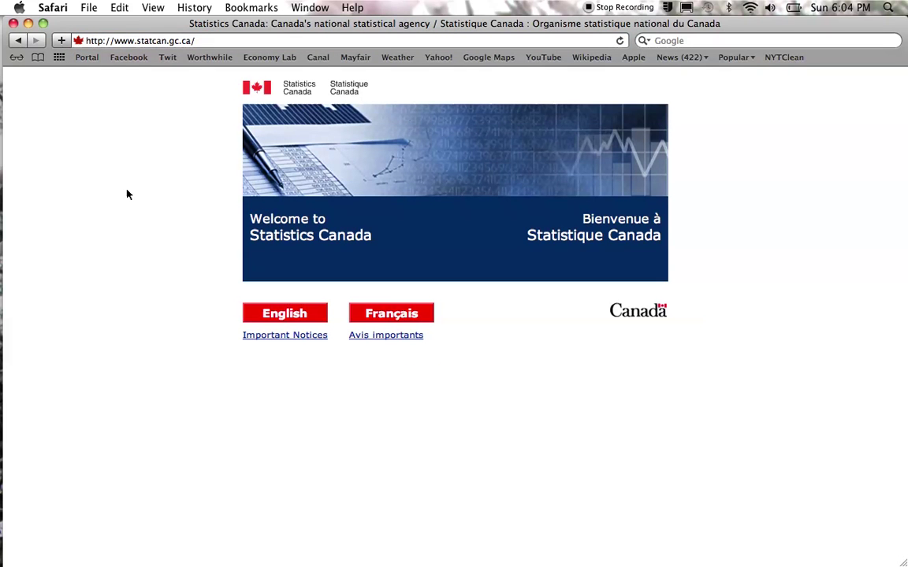
click(279, 315)
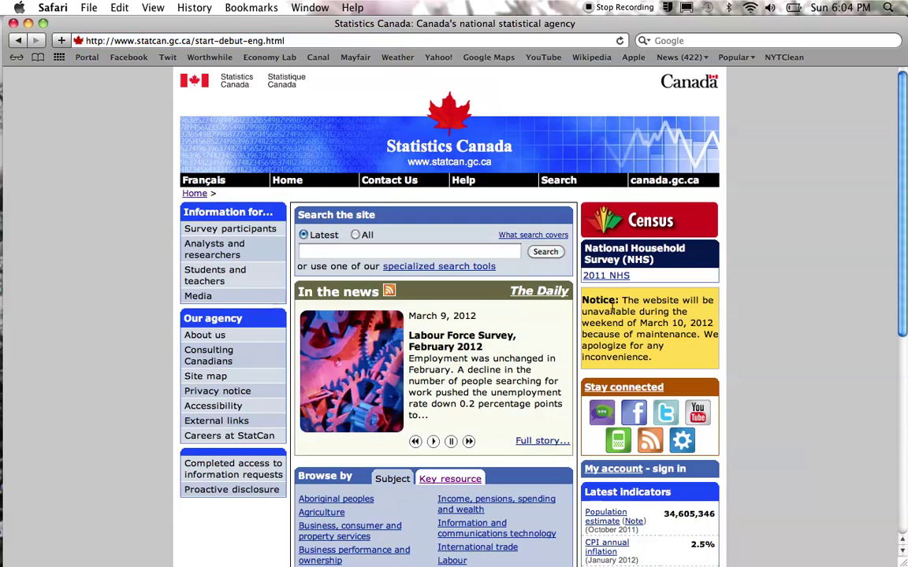
scroll(759, 333, down, 3)
scroll(759, 334, down, 6)
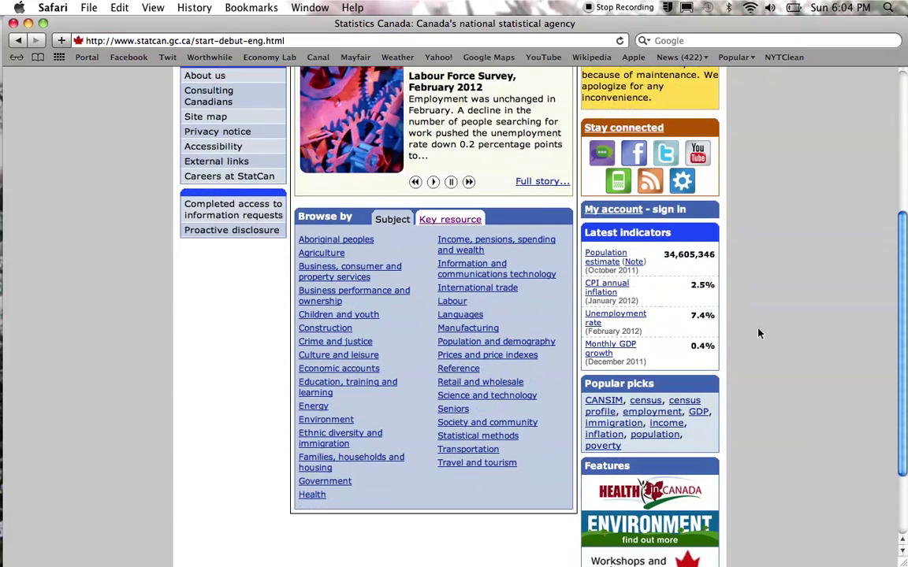
scroll(759, 333, down, 4)
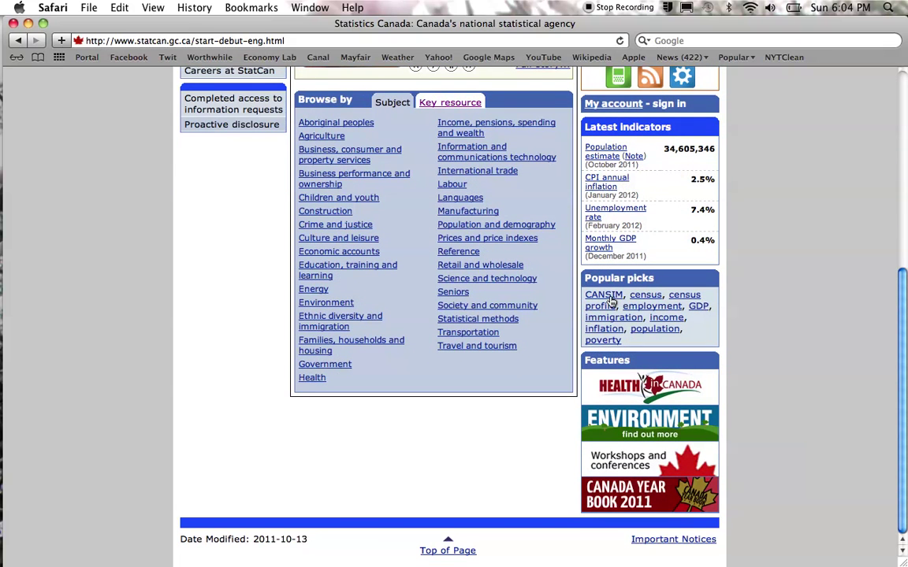
Browse the site by key resource and open the CANSIM data tables
scroll(764, 299, up, 12)
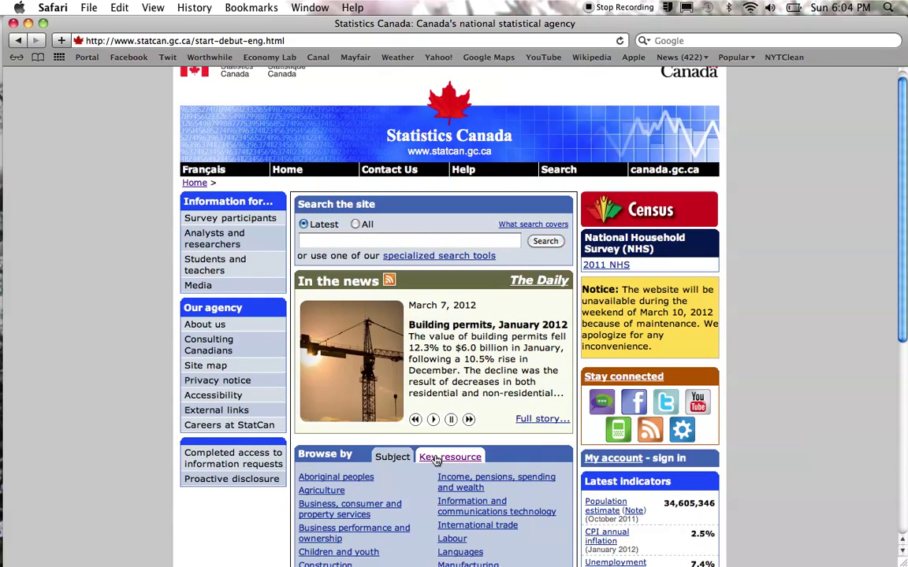
click(436, 461)
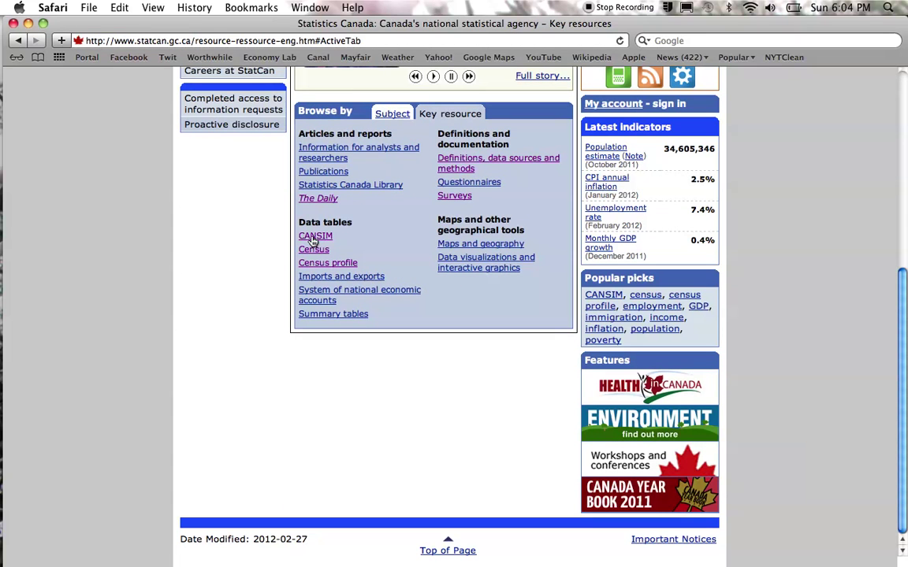
click(314, 238)
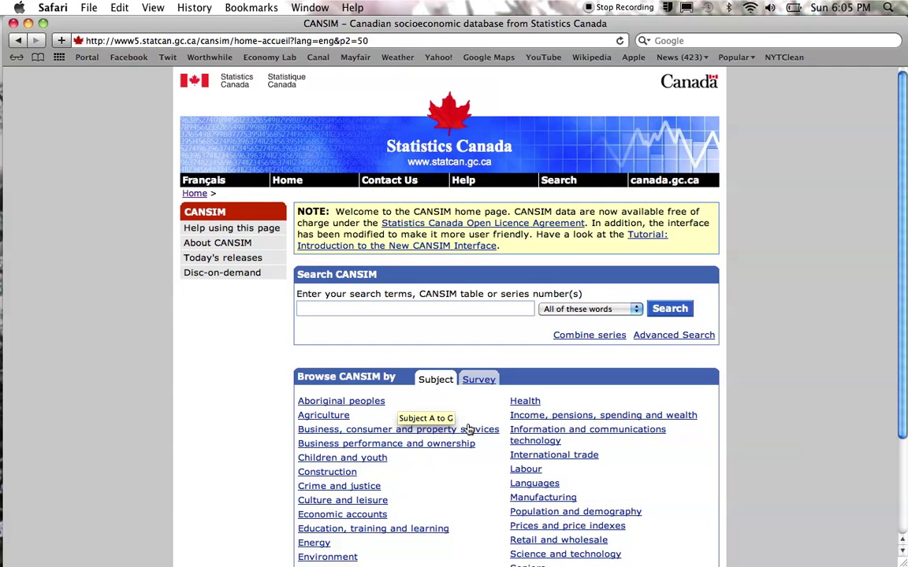
Browse CANSIM by the Government subject and list its Revenue and expenditures tables
scroll(468, 429, down, 3)
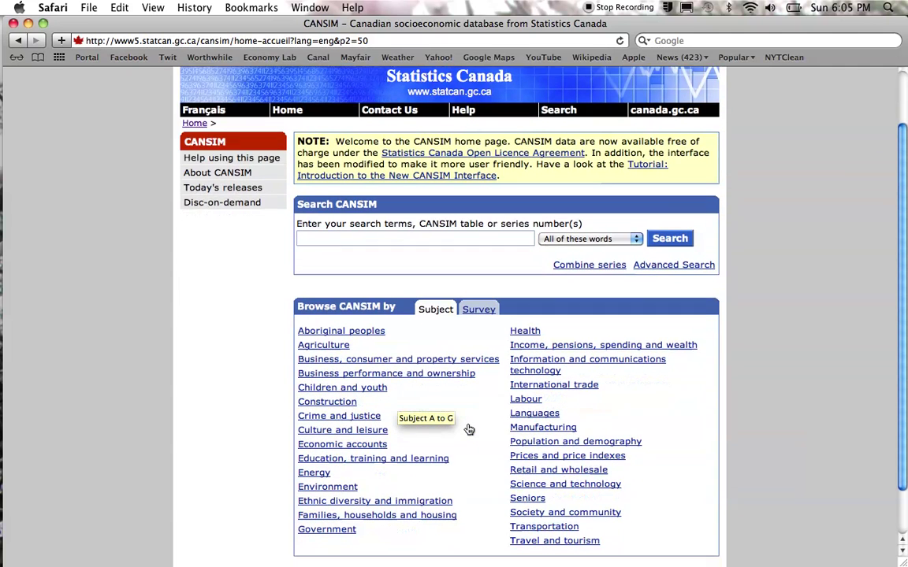
click(327, 525)
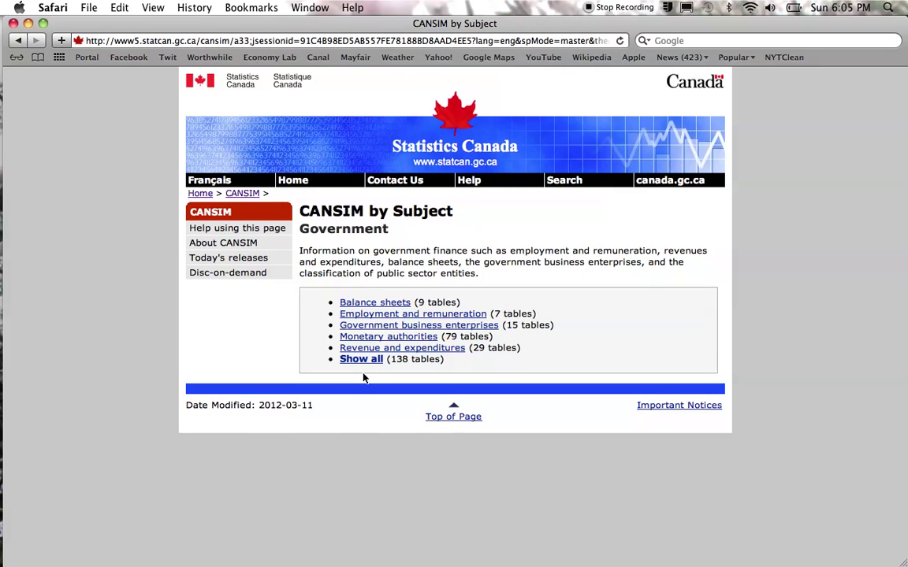
click(367, 349)
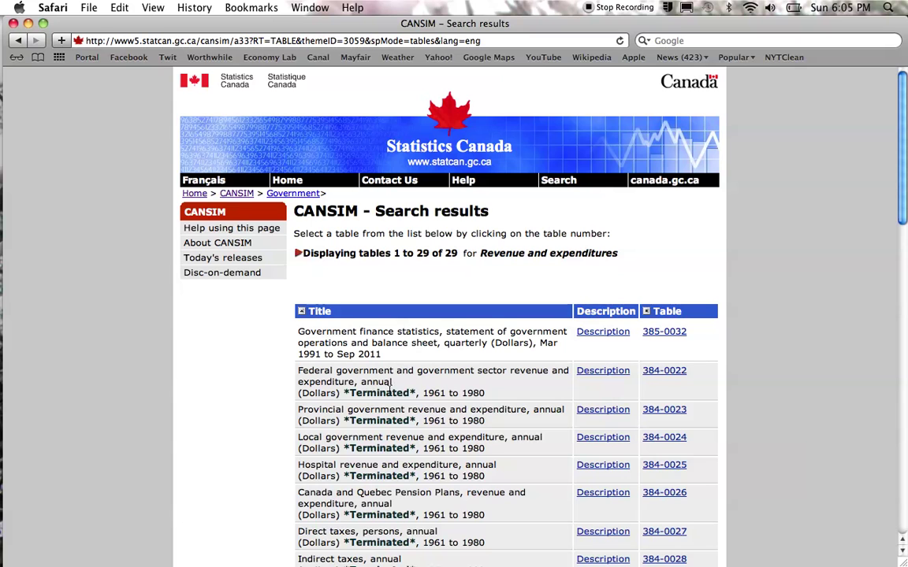
Open table 385-0001 on consolidated federal, provincial, territorial and local government revenue and expenditures
scroll(406, 394, down, 5)
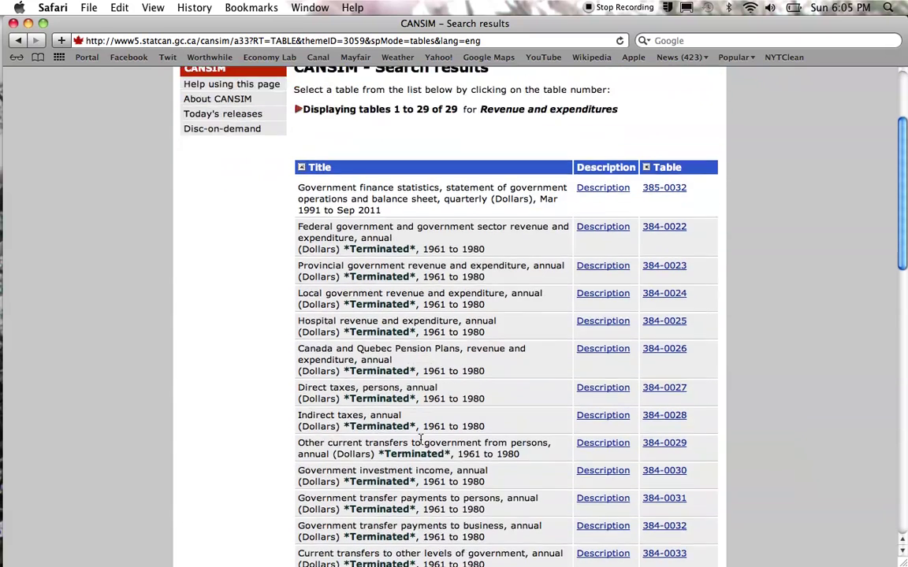
scroll(420, 441, down, 5)
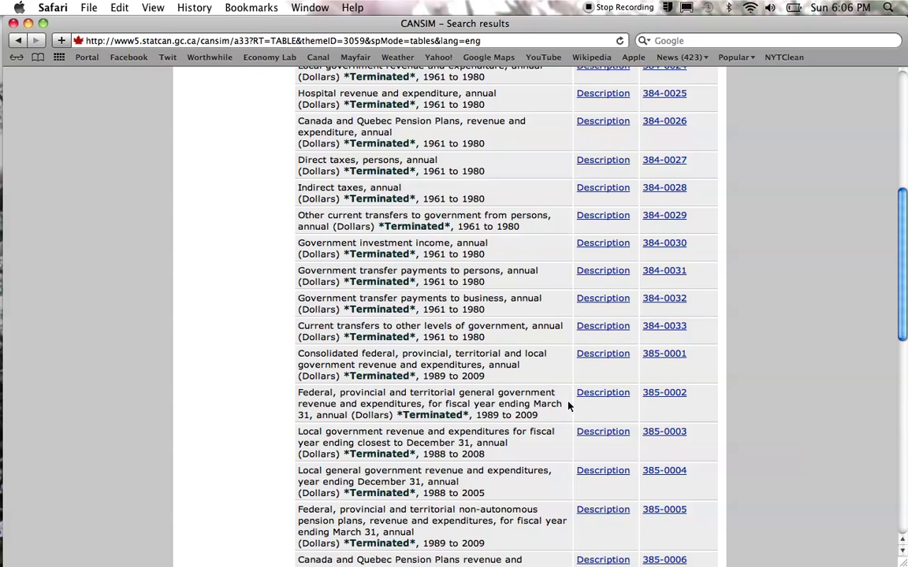
click(661, 356)
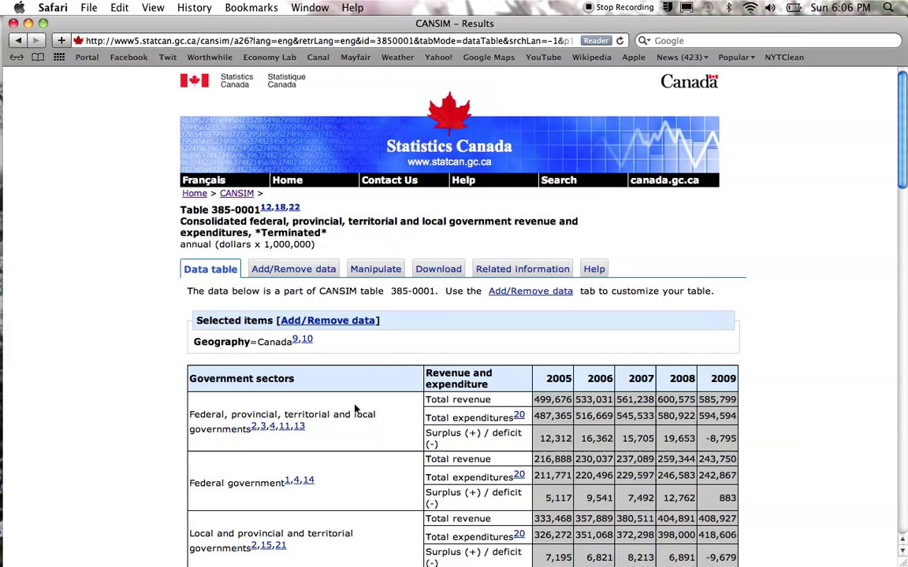
Examine the revenue, expenditure and surplus/deficit figures for each government sector across the years in the table
scroll(466, 404, down, 2)
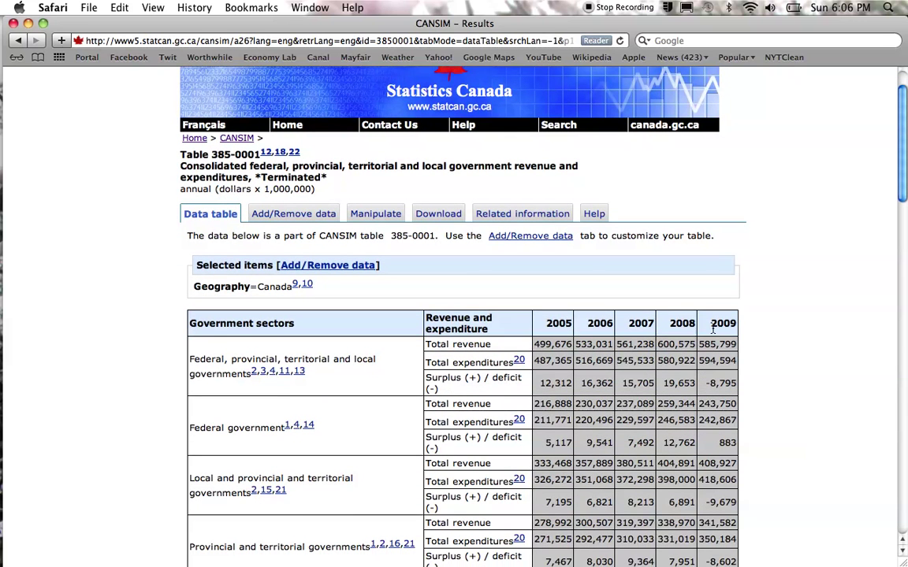
scroll(710, 332, down, 3)
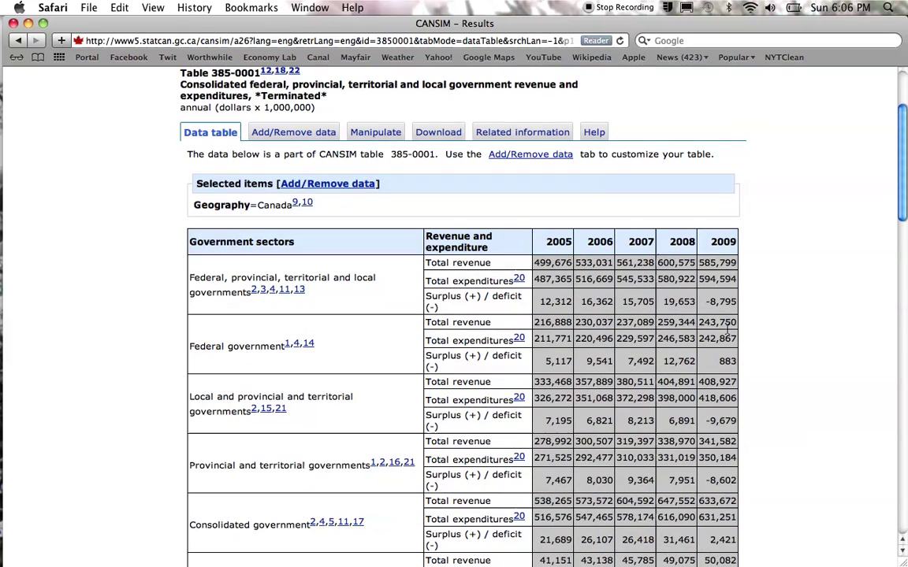
scroll(727, 331, down, 1)
scroll(727, 331, down, 4)
scroll(727, 331, up, 9)
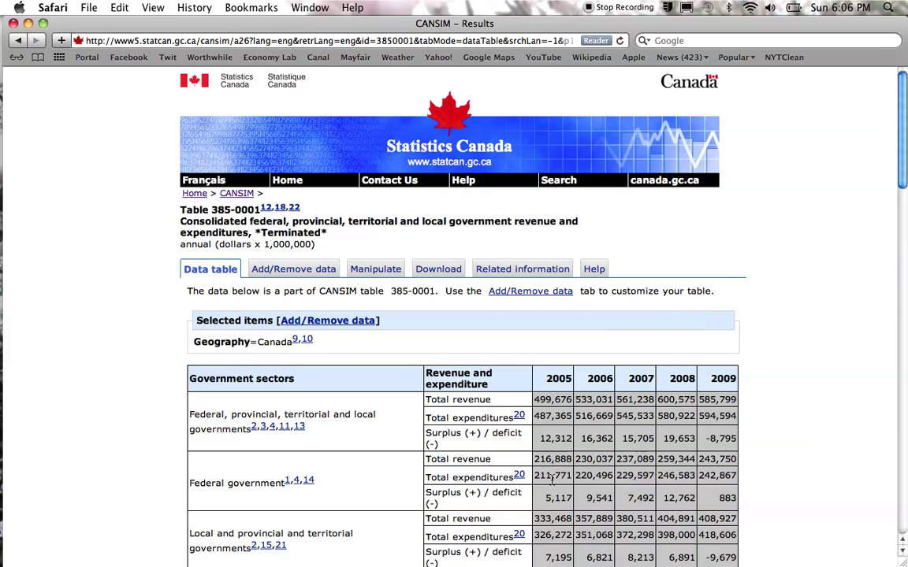
scroll(546, 490, down, 3)
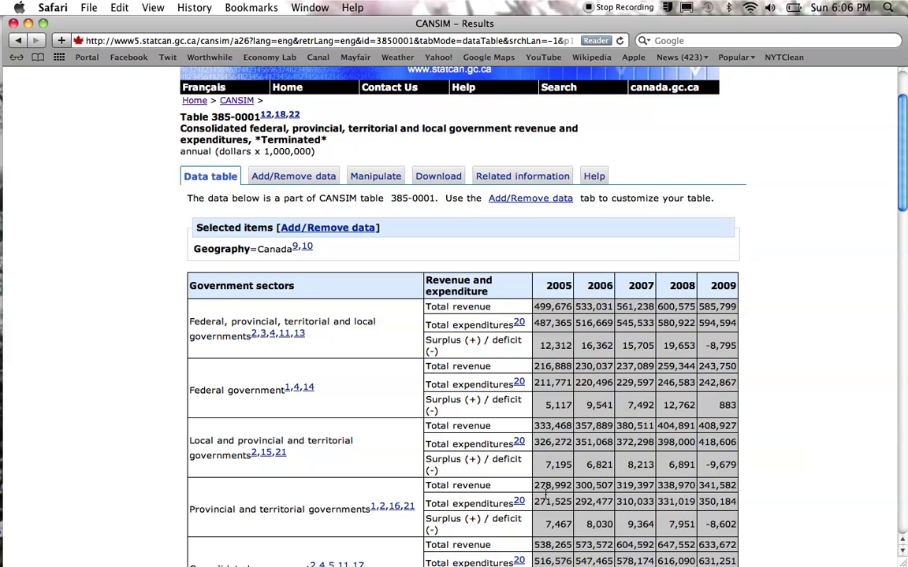
scroll(546, 492, up, 1)
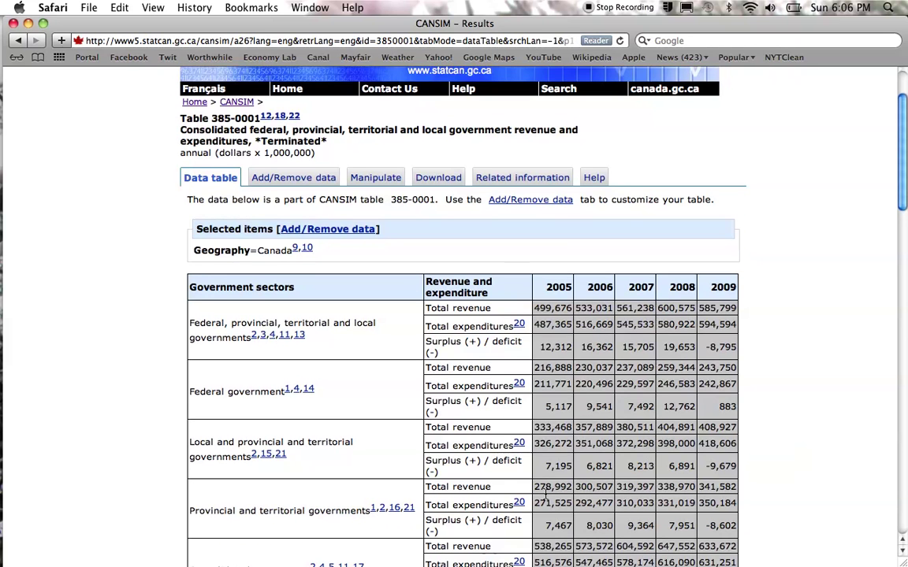
Start customizing the table's data and set its geography to Saskatchewan only, deselecting Canada
scroll(546, 493, up, 5)
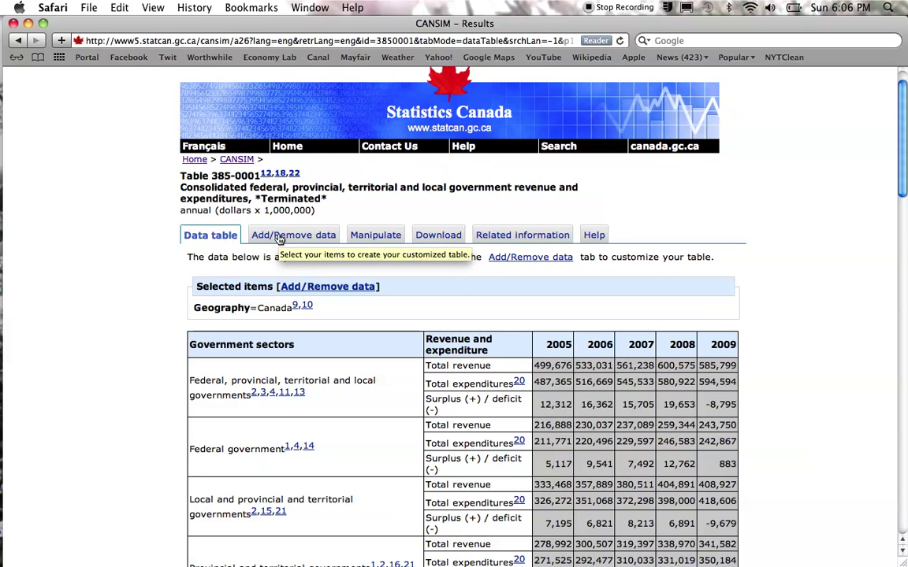
click(279, 236)
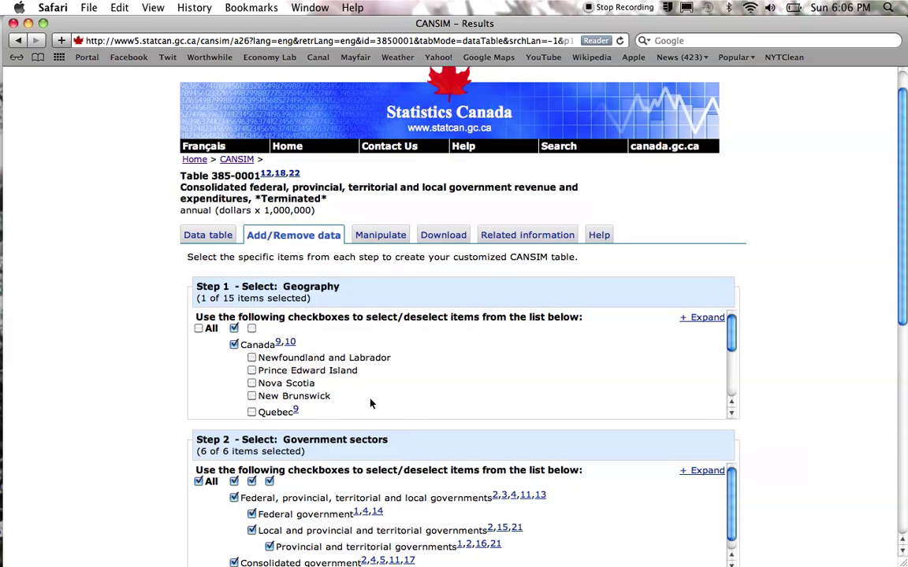
scroll(370, 403, down, 3)
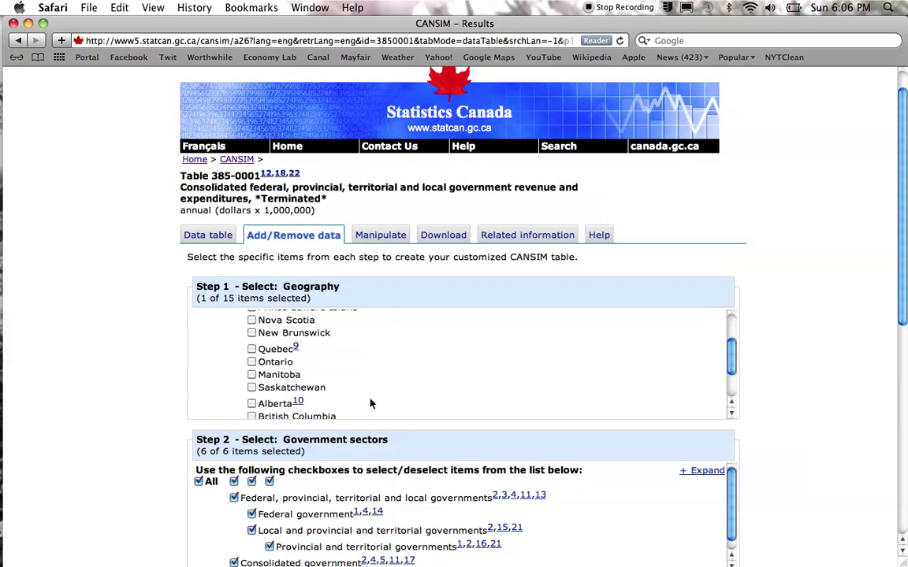
scroll(375, 387, up, 4)
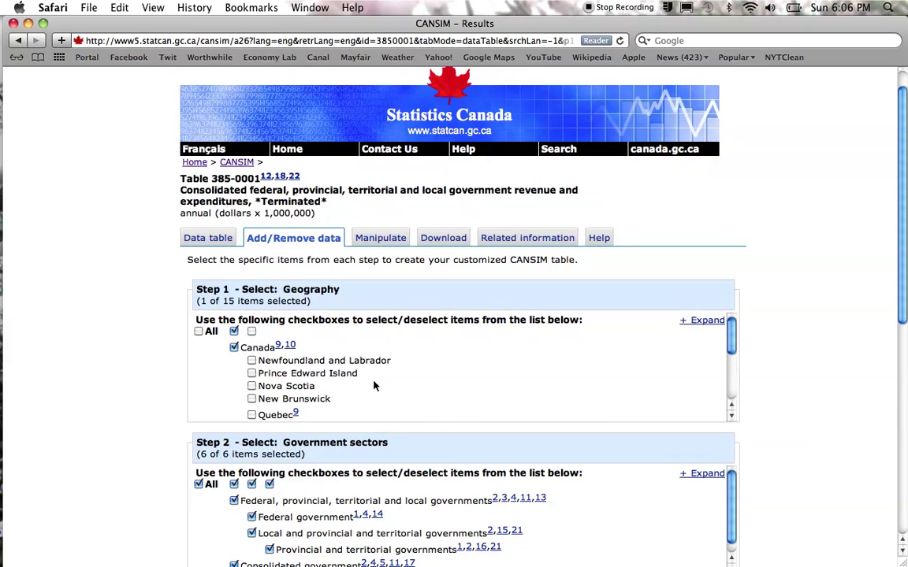
click(235, 333)
scroll(412, 406, down, 3)
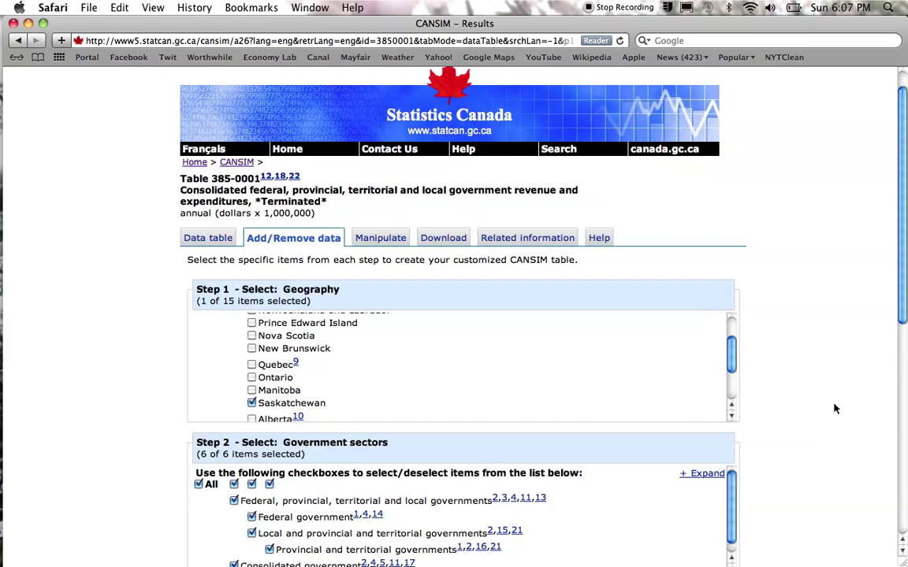
Clear all government sectors and select only Local and provincial and territorial governments
scroll(835, 409, down, 5)
scroll(611, 347, down, 1)
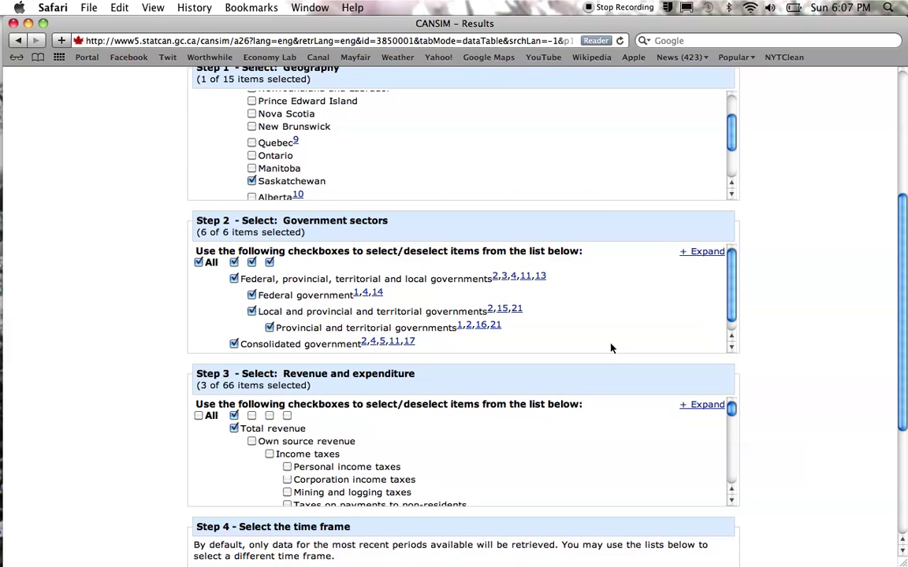
click(209, 264)
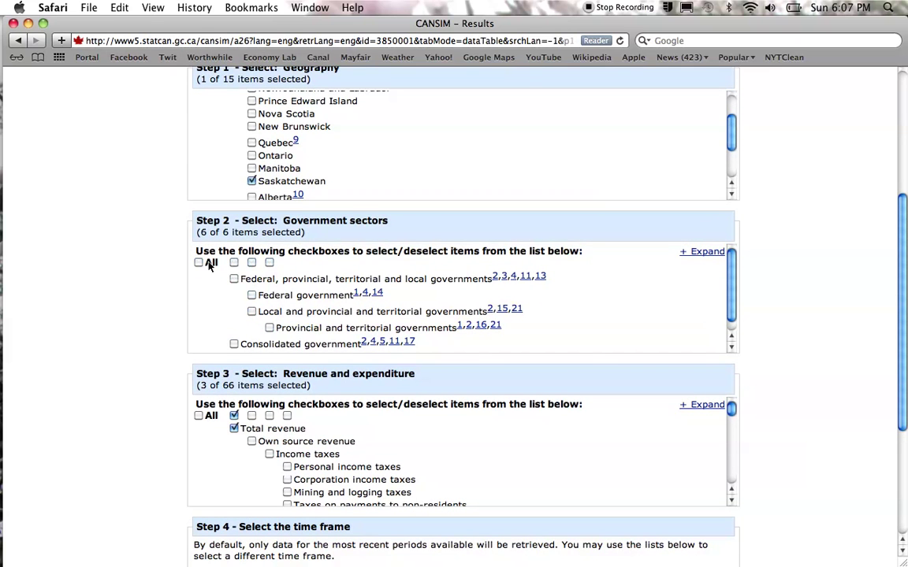
click(252, 312)
scroll(557, 324, down, 1)
scroll(557, 324, down, 2)
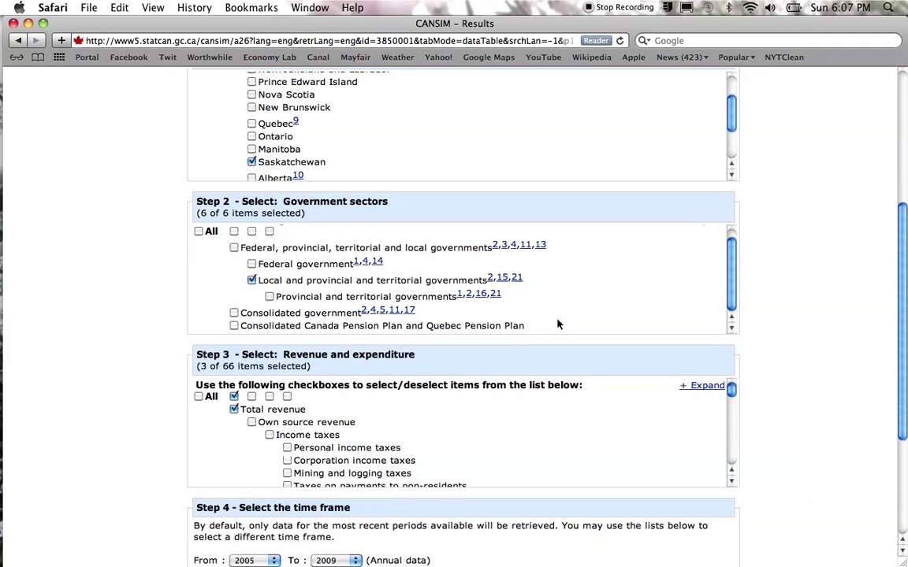
Add Own source revenue and Alcoholic beverages and tobacco taxes to the selected revenue and expenditure items
scroll(588, 340, down, 3)
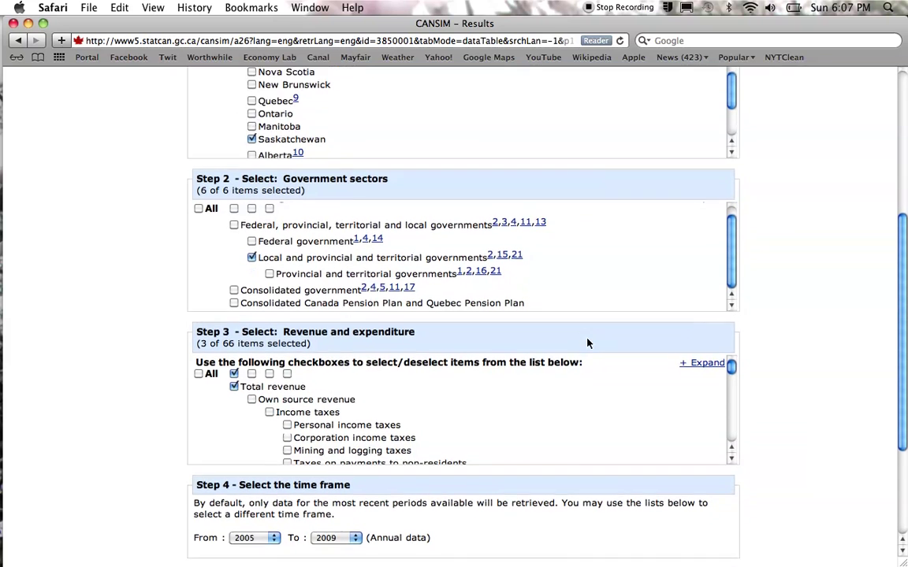
scroll(588, 341, down, 3)
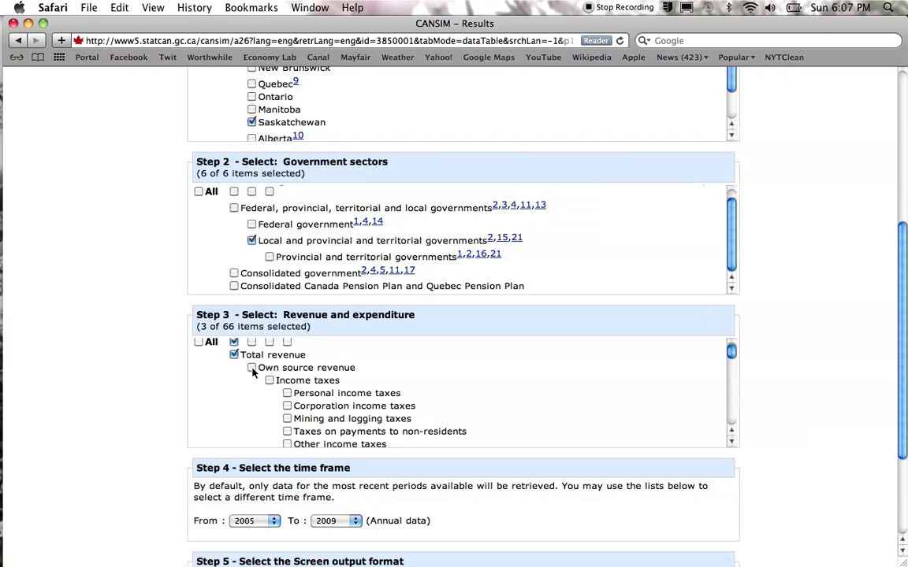
click(251, 368)
scroll(451, 374, down, 5)
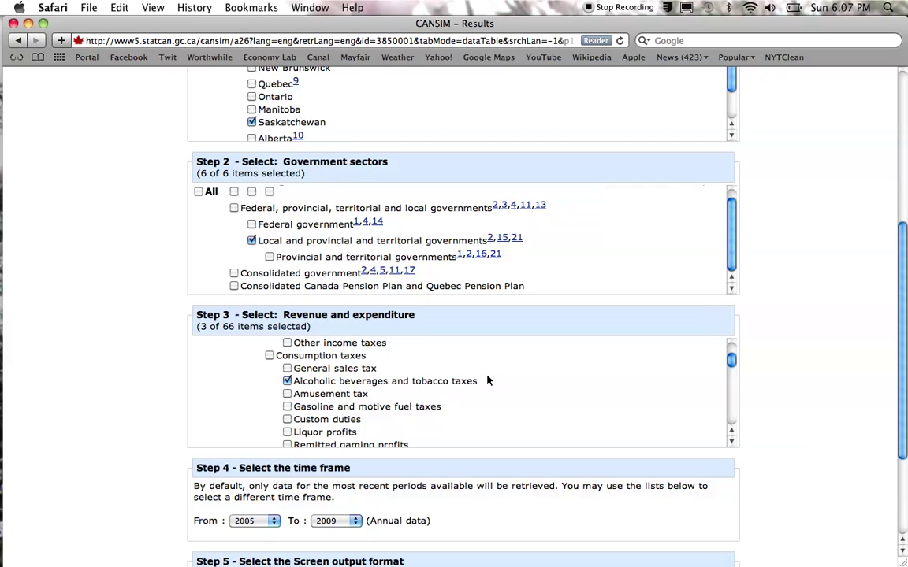
Deselect Surplus (+) / deficit (-) at the end of the revenue and expenditure items
scroll(487, 381, down, 5)
scroll(487, 381, down, 8)
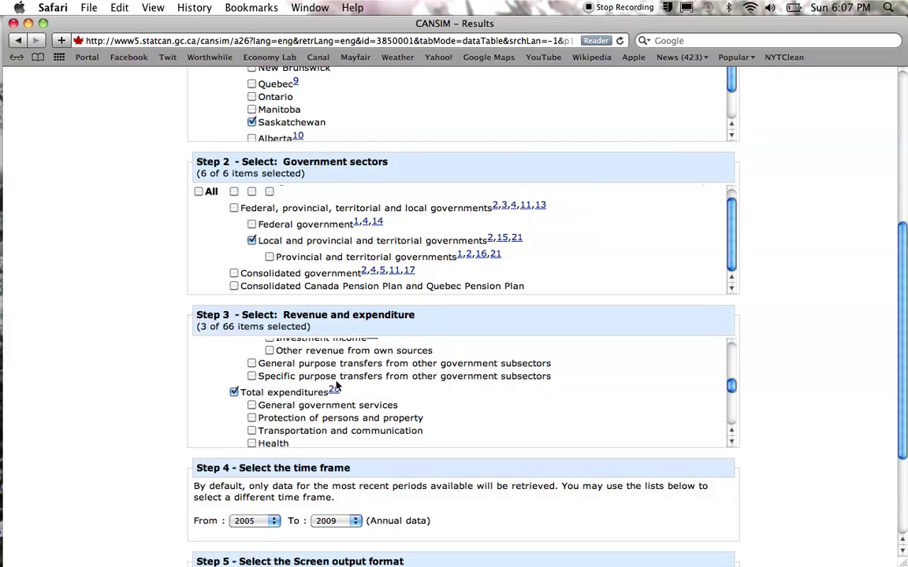
scroll(404, 396, down, 10)
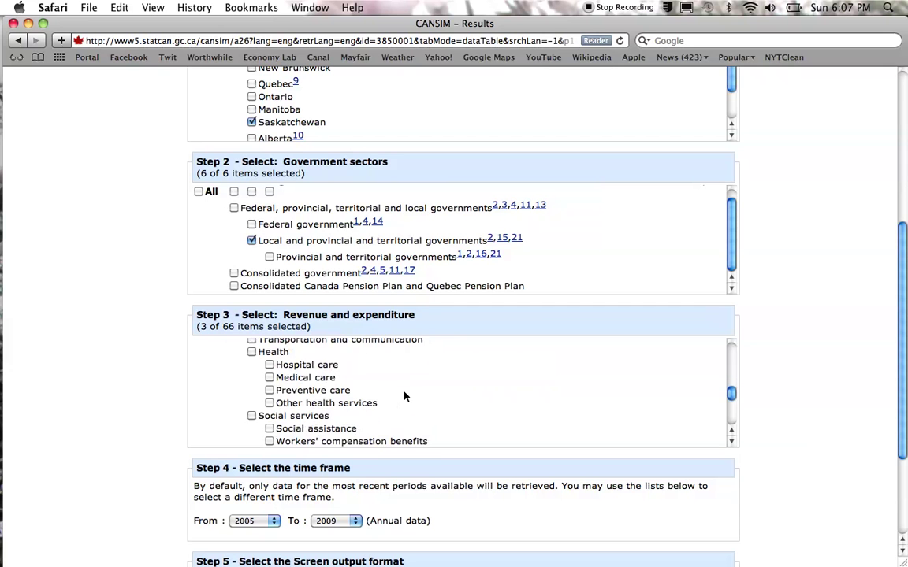
scroll(405, 396, down, 1)
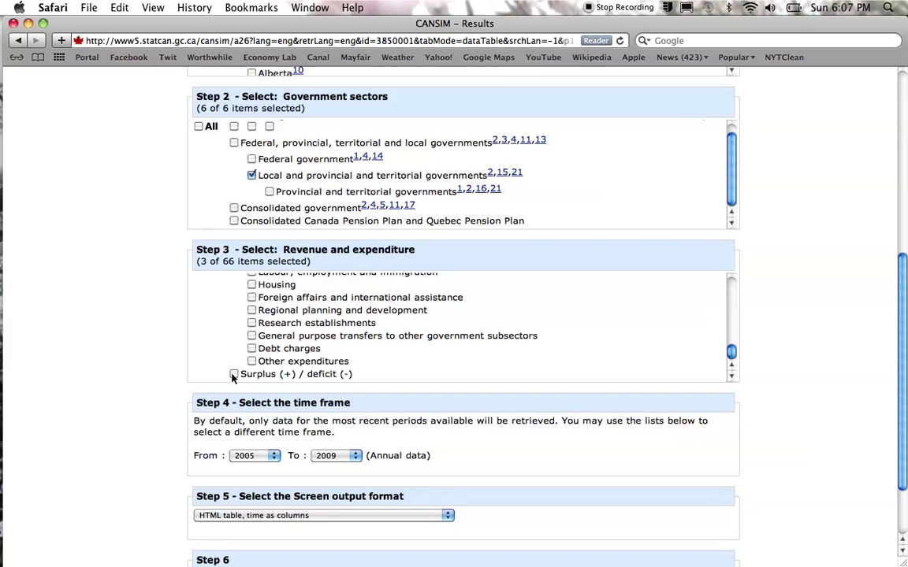
Set the start year of the table's time frame to 1989
scroll(800, 328, down, 3)
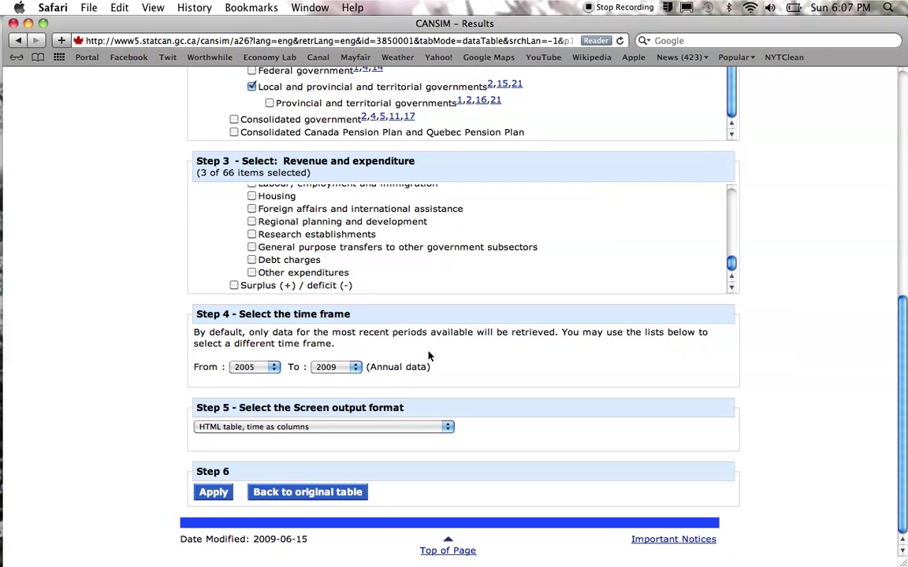
click(273, 370)
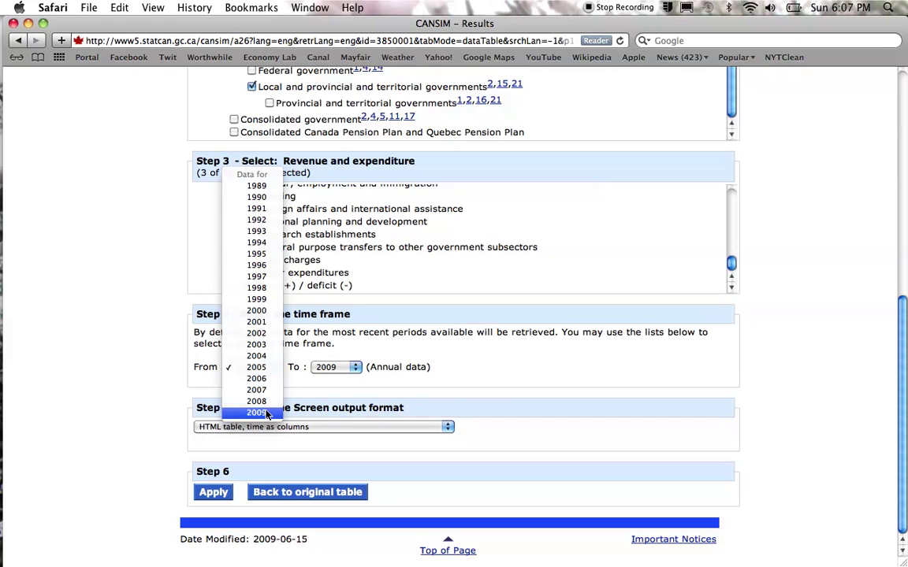
click(257, 188)
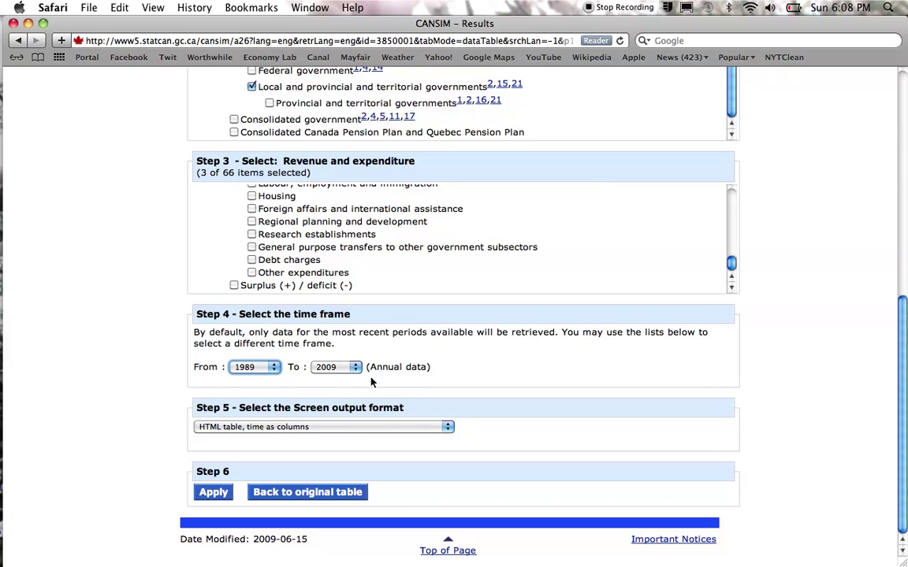
Set the screen output format to HTML table, time as rows, and apply the table selections
click(451, 430)
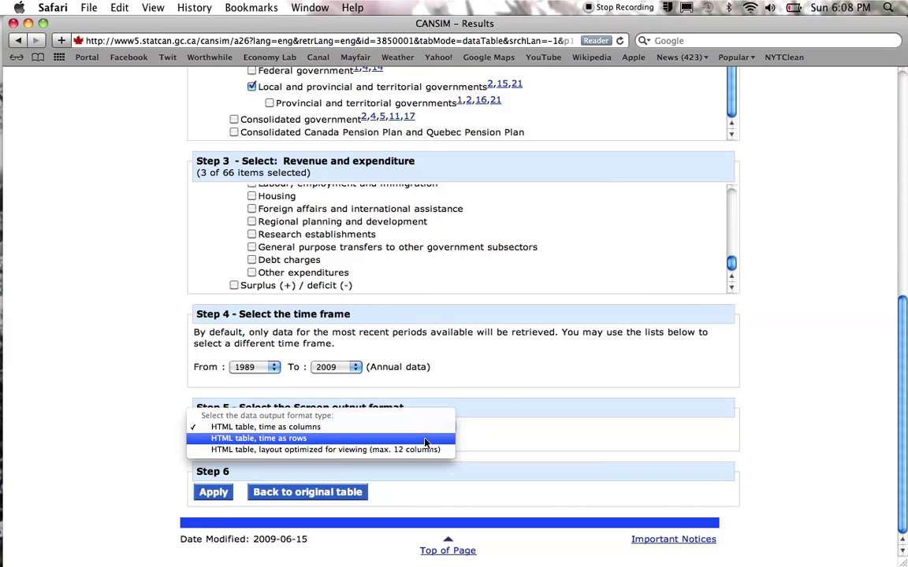
click(425, 442)
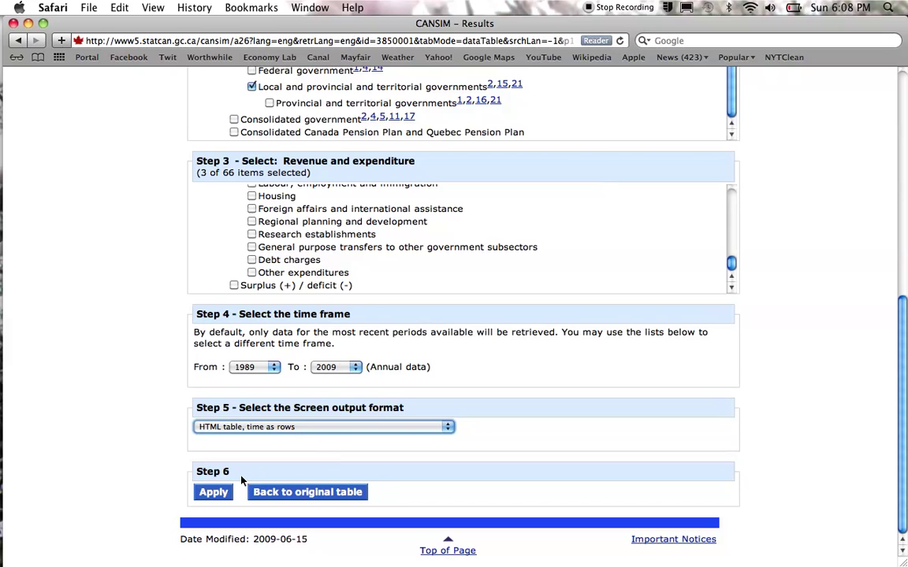
click(213, 493)
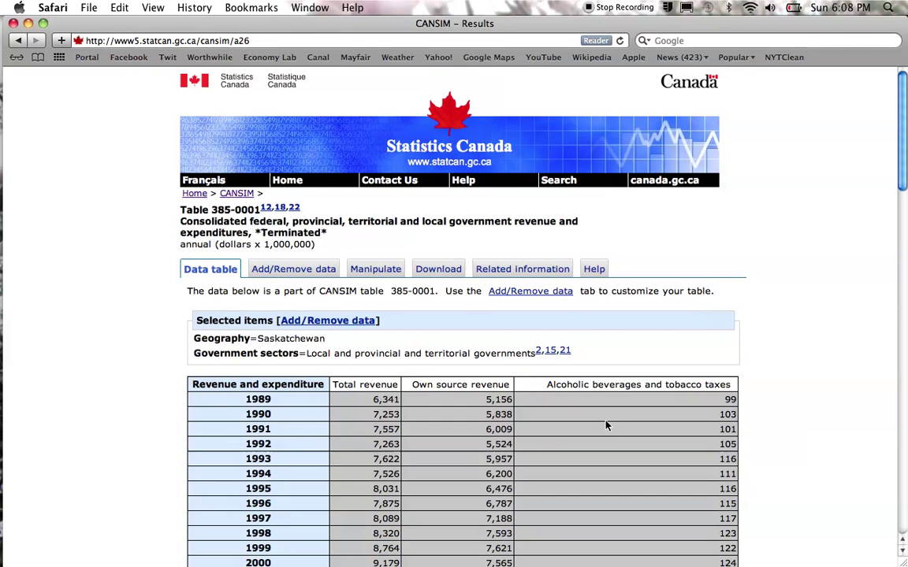
Examine the yearly total revenue, own source revenue and alcohol and tobacco tax figures in the customized Saskatchewan table
scroll(606, 425, down, 2)
scroll(606, 426, down, 4)
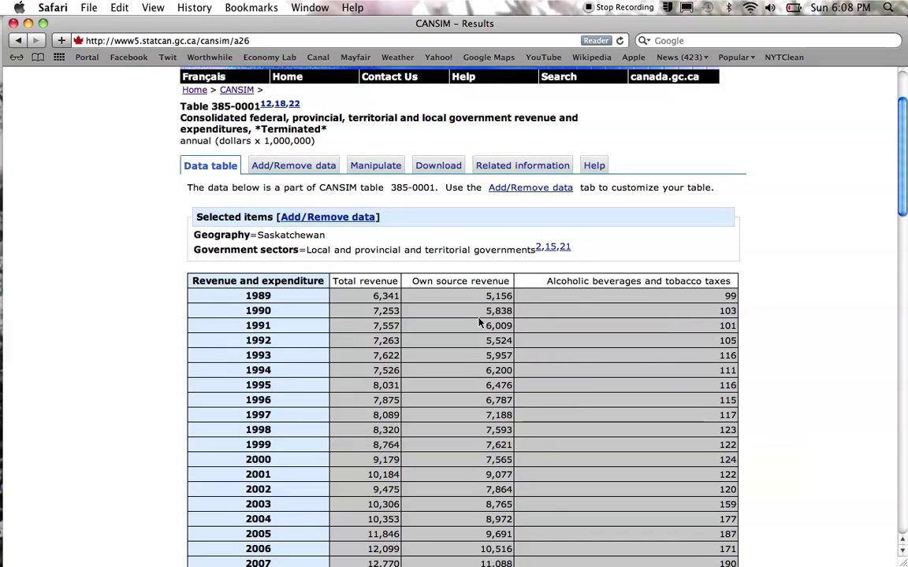
scroll(593, 309, down, 4)
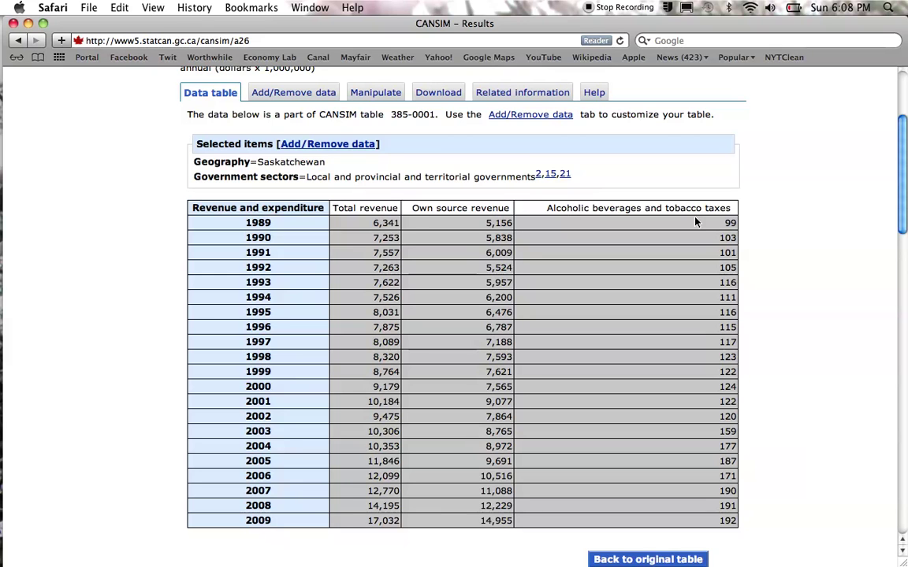
scroll(659, 223, up, 3)
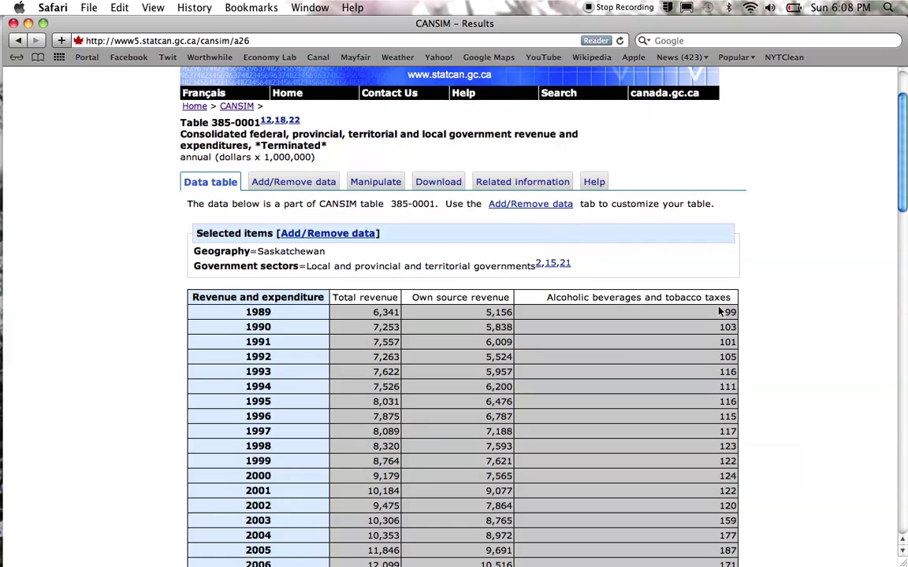
scroll(752, 323, down, 6)
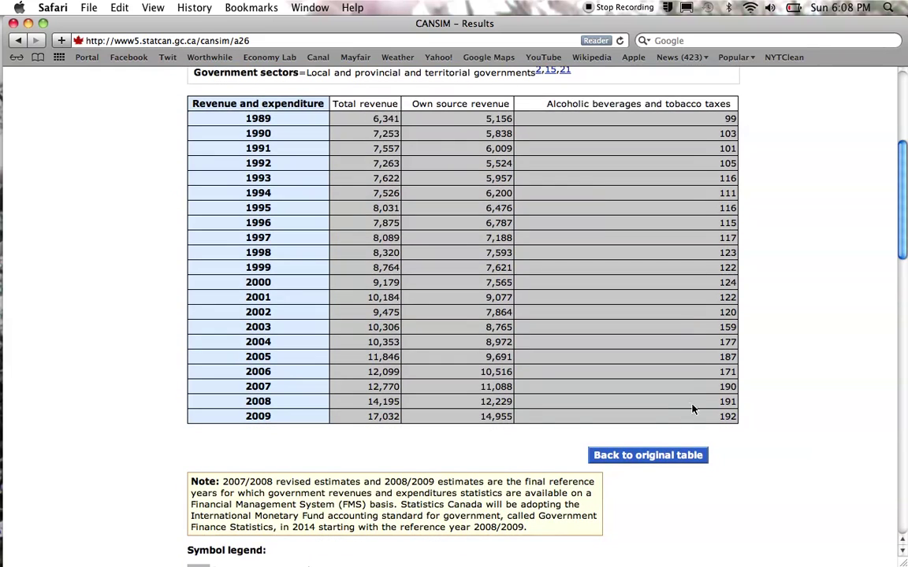
scroll(699, 413, up, 4)
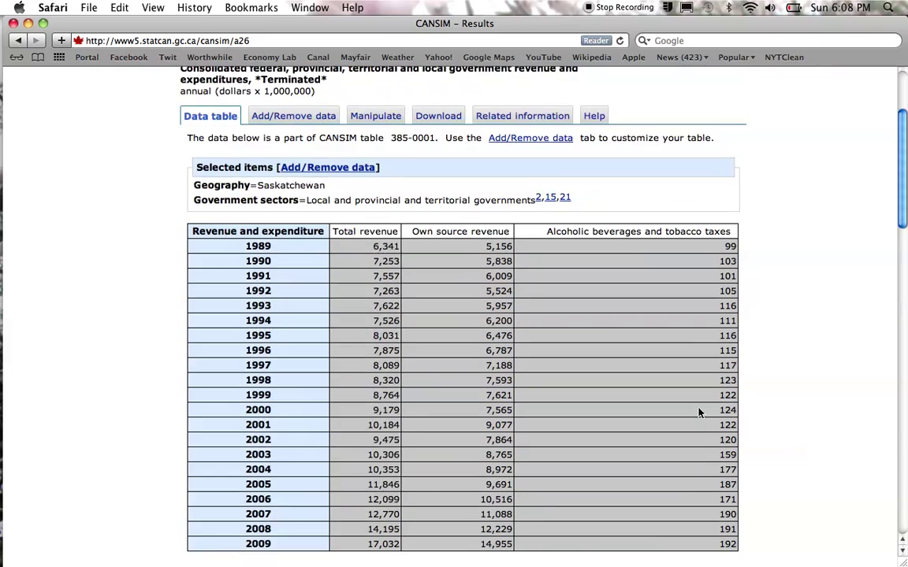
scroll(648, 544, down, 1)
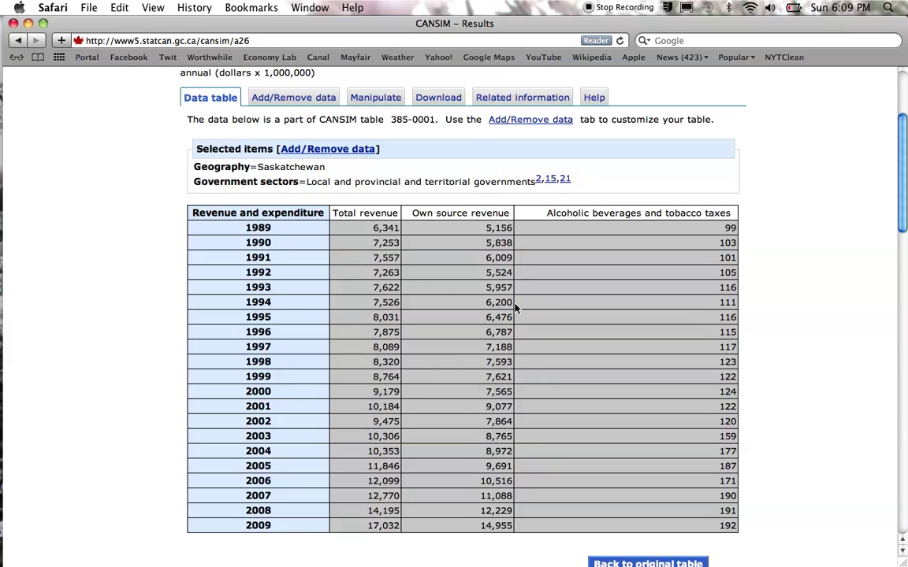
Download the displayed table data as an English CSV spreadsheet with time as rows and open the downloaded file in Excel
click(440, 97)
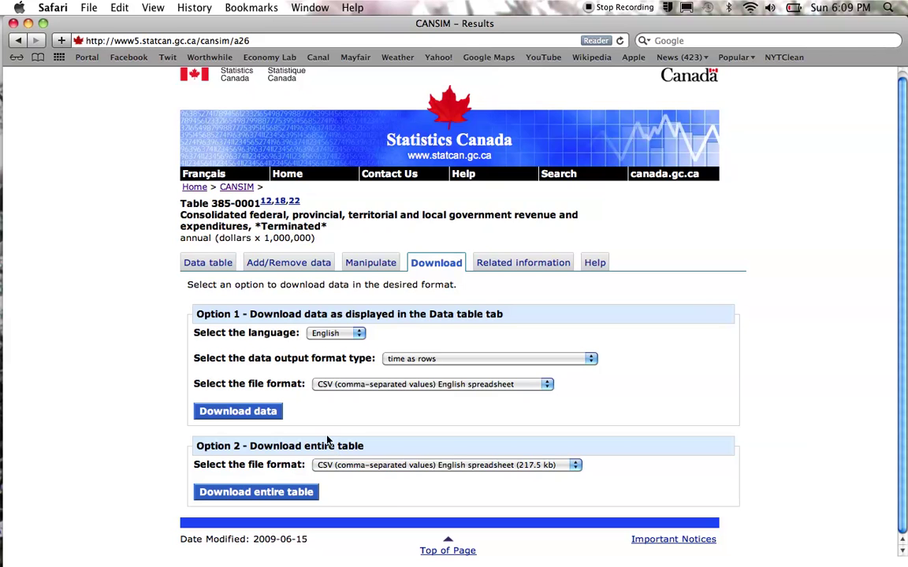
click(224, 413)
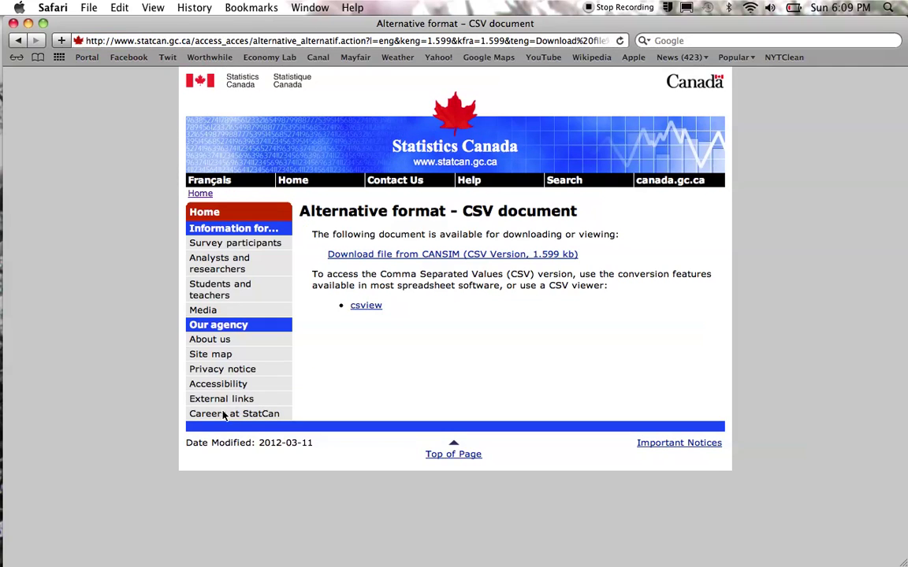
click(375, 255)
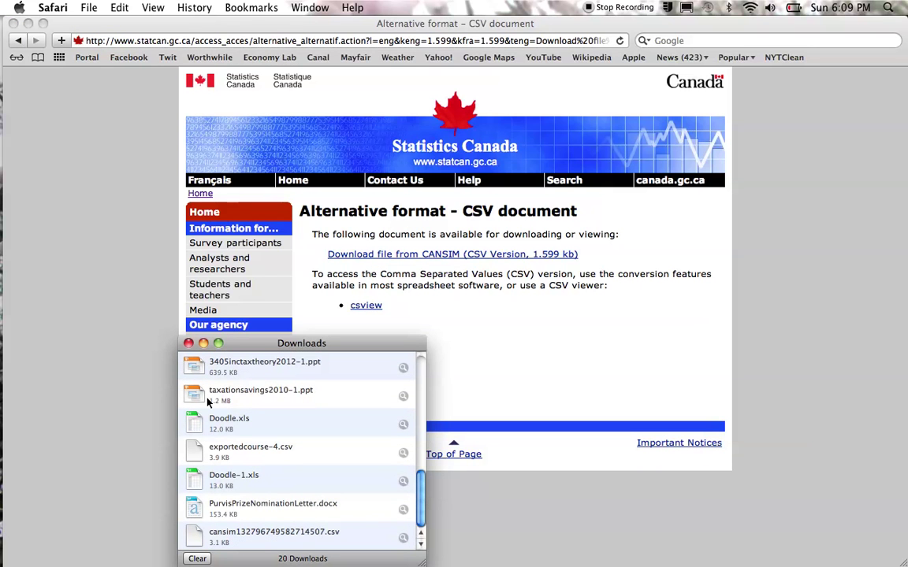
double_click(218, 538)
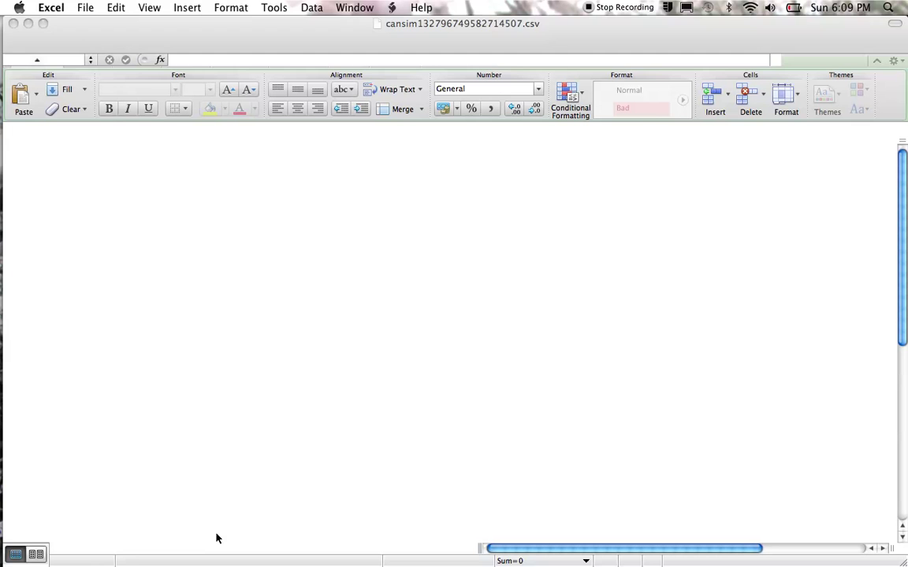